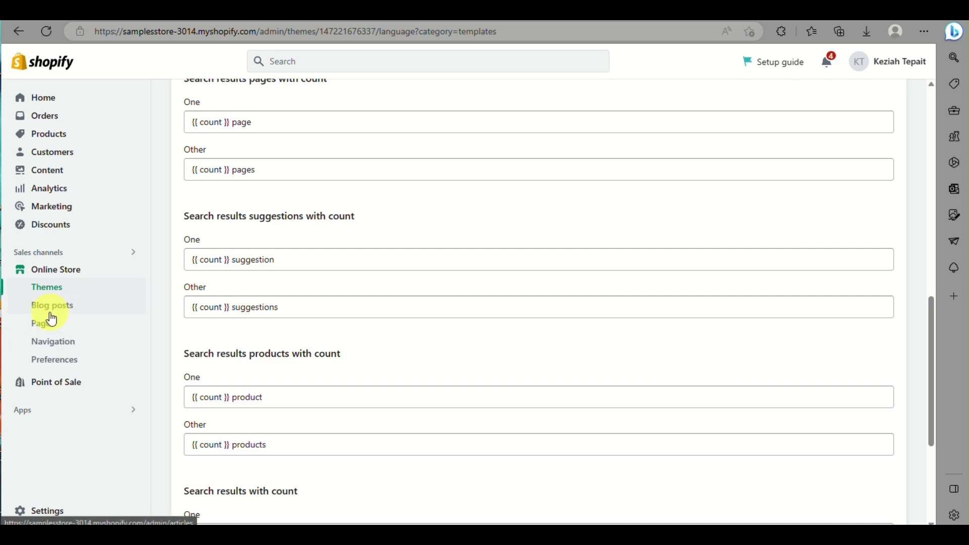
Step: Go to the store's Themes list and open the Ride theme's actions menu
{"action": "left_click", "coordinate": [47, 288]}
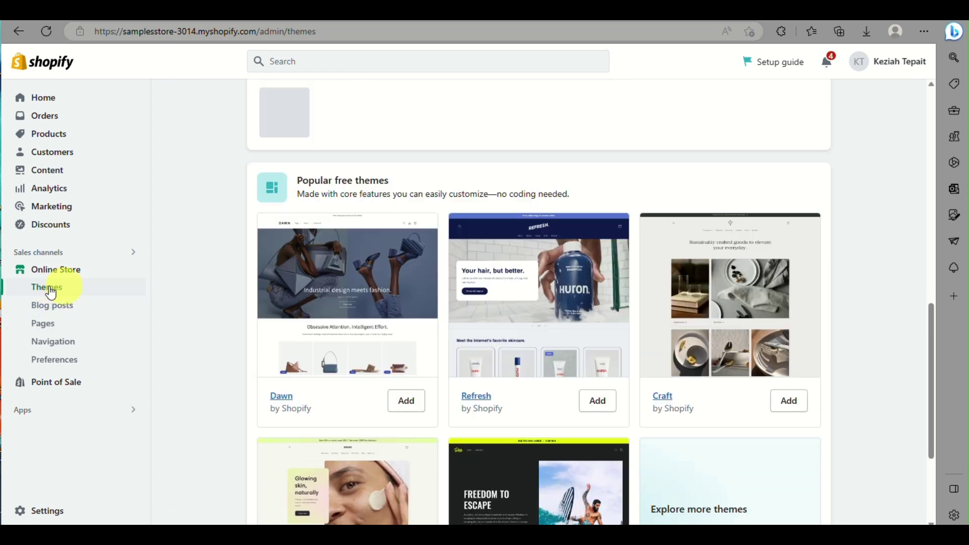
{"action": "scroll", "coordinate": [686, 242], "scroll_direction": "up", "scroll_amount": 2}
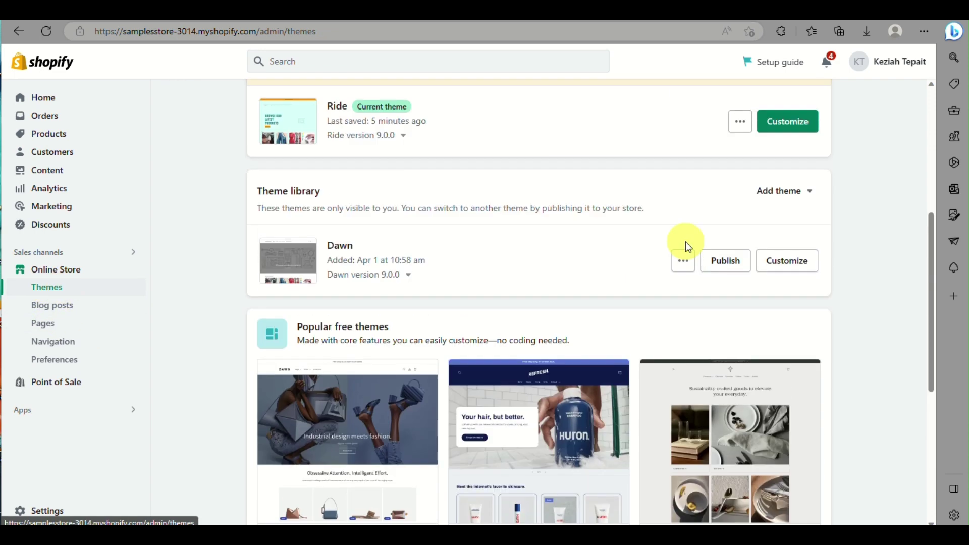
{"action": "scroll", "coordinate": [685, 241], "scroll_direction": "up", "scroll_amount": 2}
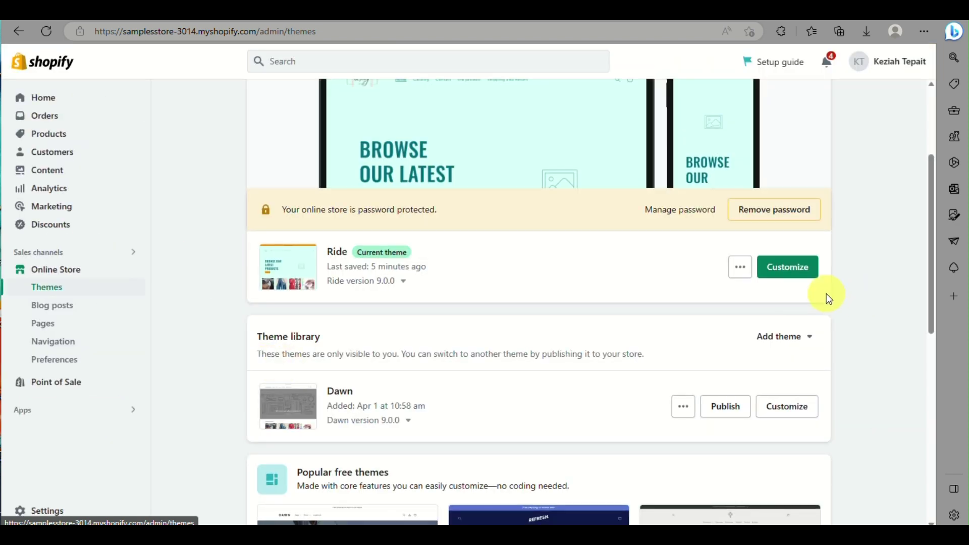
{"action": "left_click", "coordinate": [739, 268]}
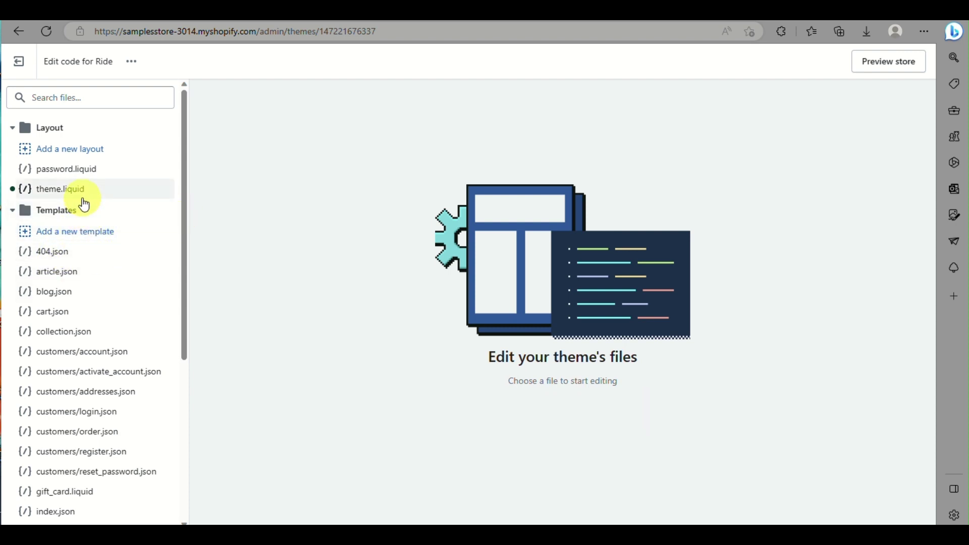
{"action": "scroll", "coordinate": [95, 327], "scroll_direction": "down", "scroll_amount": 1}
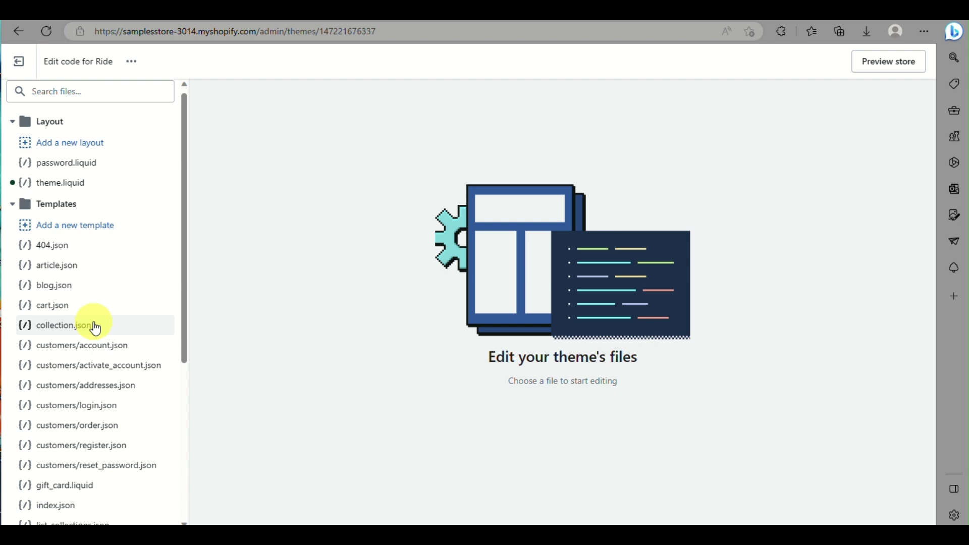
{"action": "scroll", "coordinate": [95, 327], "scroll_direction": "down", "scroll_amount": 2}
{"action": "scroll", "coordinate": [95, 327], "scroll_direction": "down", "scroll_amount": 1}
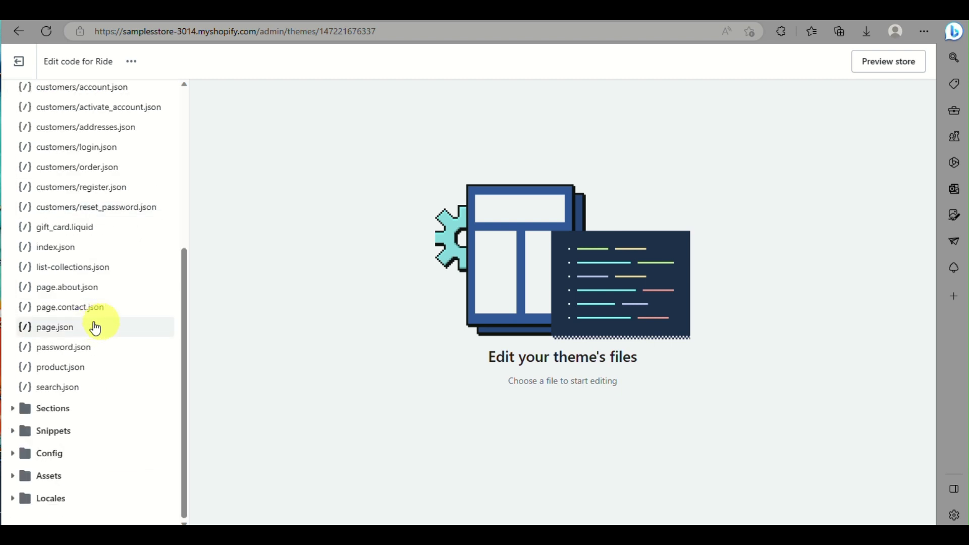
{"action": "scroll", "coordinate": [95, 303], "scroll_direction": "up", "scroll_amount": 3}
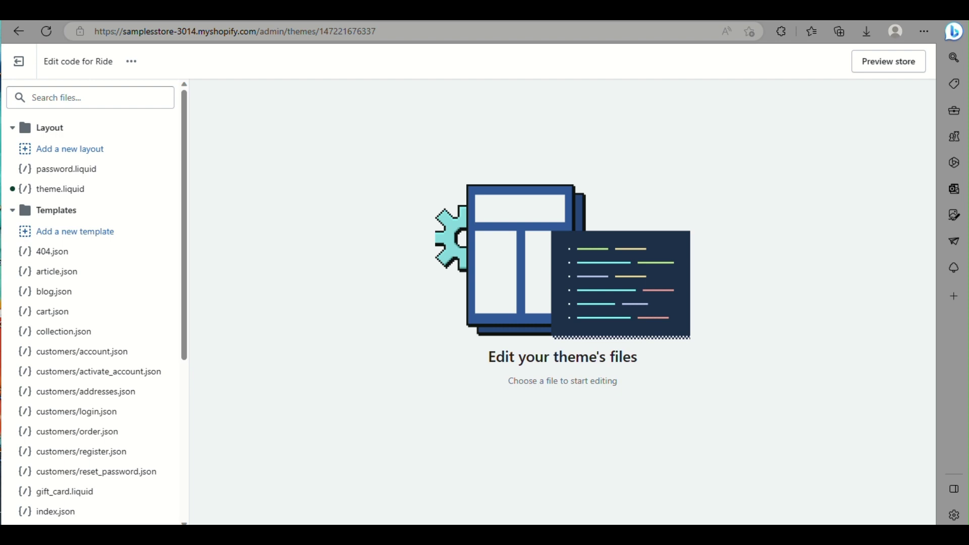
Step: Search the Ride theme's files for the 'main' section files
{"action": "left_click", "coordinate": [53, 92]}
{"action": "type", "text": "main p"}
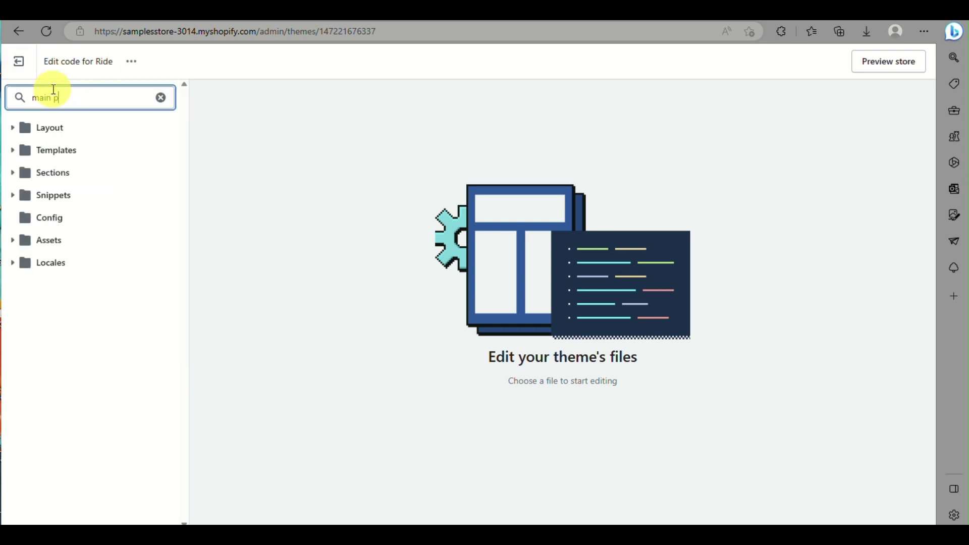
{"action": "key", "text": "BackSpace"}
{"action": "key", "text": "BackSpace"}
{"action": "key", "text": "BackSpace"}
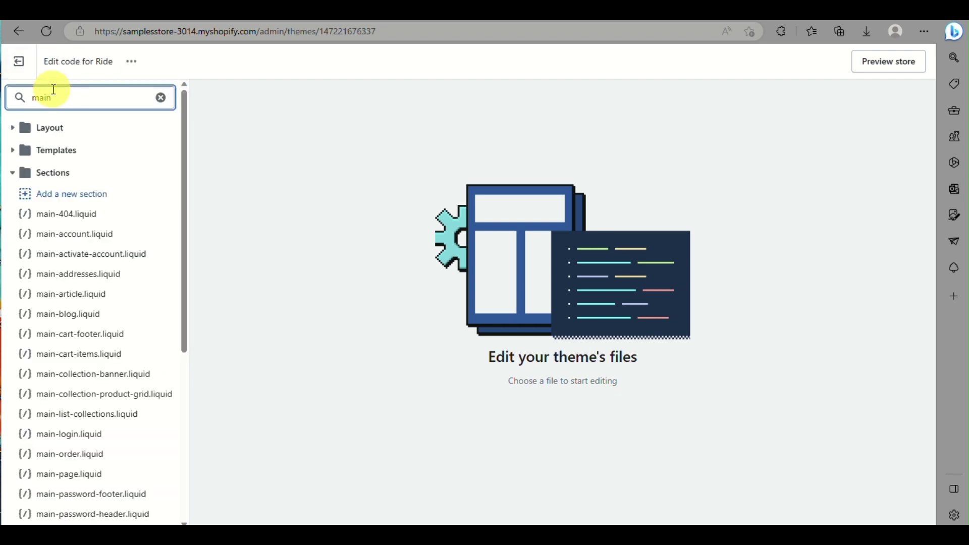
{"action": "scroll", "coordinate": [130, 318], "scroll_direction": "down", "scroll_amount": 2}
{"action": "scroll", "coordinate": [129, 318], "scroll_direction": "down", "scroll_amount": 3}
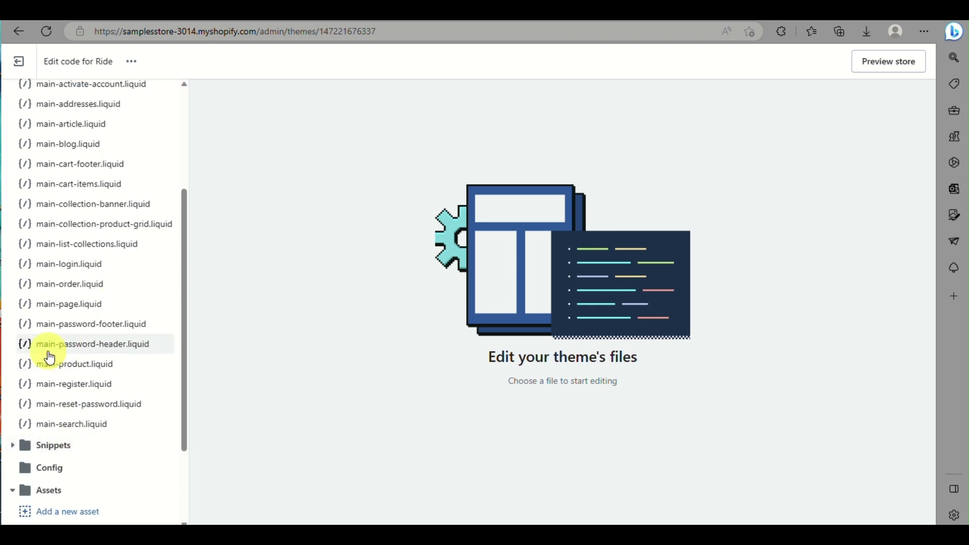
{"action": "left_click", "coordinate": [94, 364]}
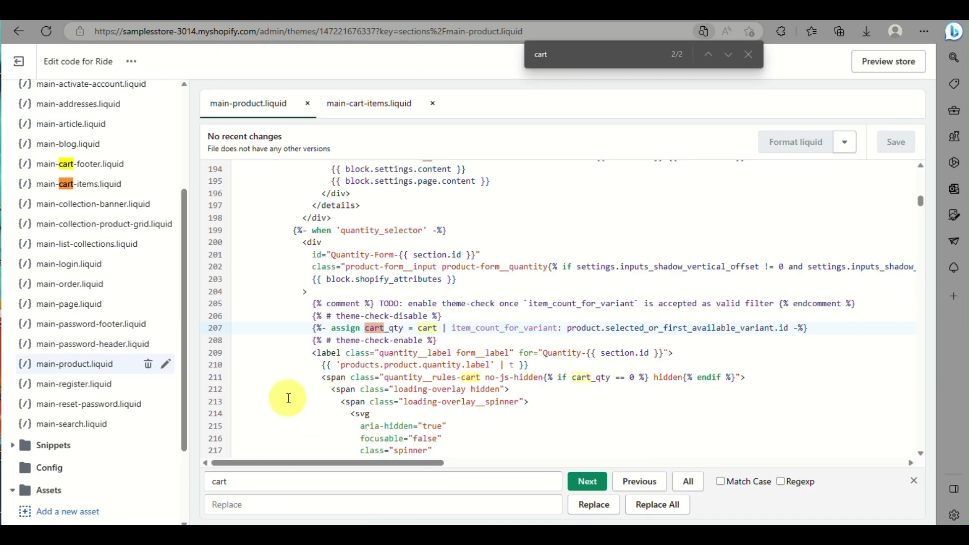
{"action": "scroll", "coordinate": [287, 397], "scroll_direction": "down", "scroll_amount": 2}
{"action": "left_click", "coordinate": [233, 480]}
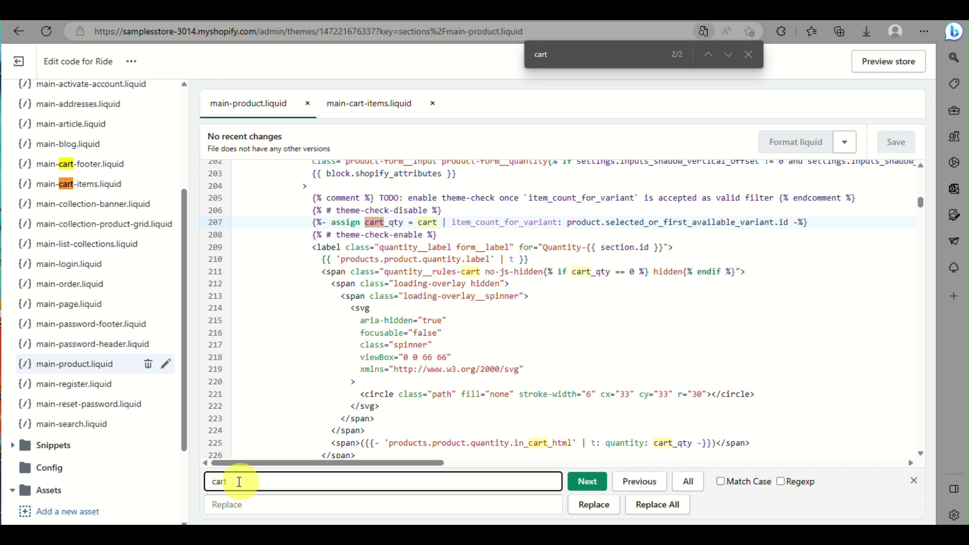
{"action": "scroll", "coordinate": [352, 294], "scroll_direction": "down", "scroll_amount": 3}
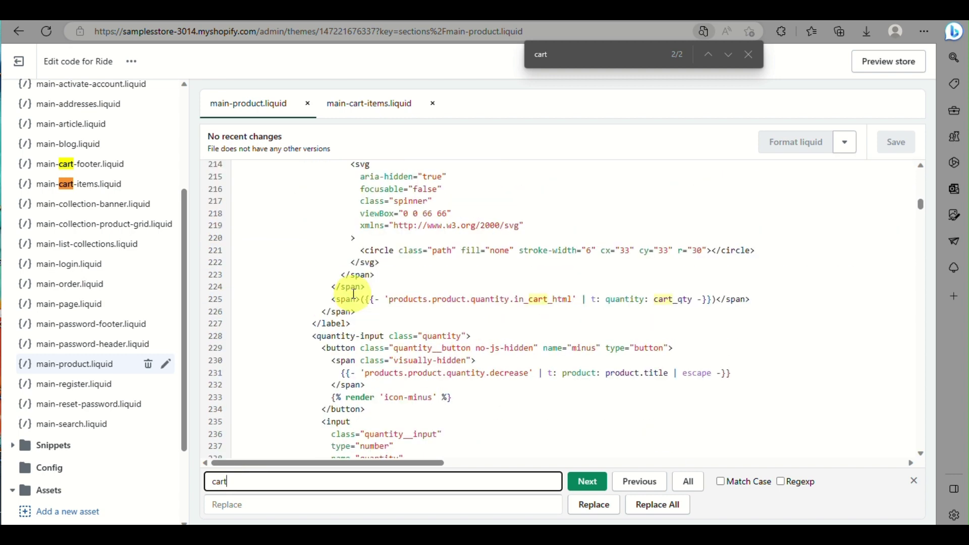
{"action": "scroll", "coordinate": [353, 294], "scroll_direction": "down", "scroll_amount": 3}
{"action": "scroll", "coordinate": [352, 294], "scroll_direction": "down", "scroll_amount": 2}
{"action": "scroll", "coordinate": [352, 293], "scroll_direction": "down", "scroll_amount": 2}
{"action": "scroll", "coordinate": [352, 294], "scroll_direction": "down", "scroll_amount": 2}
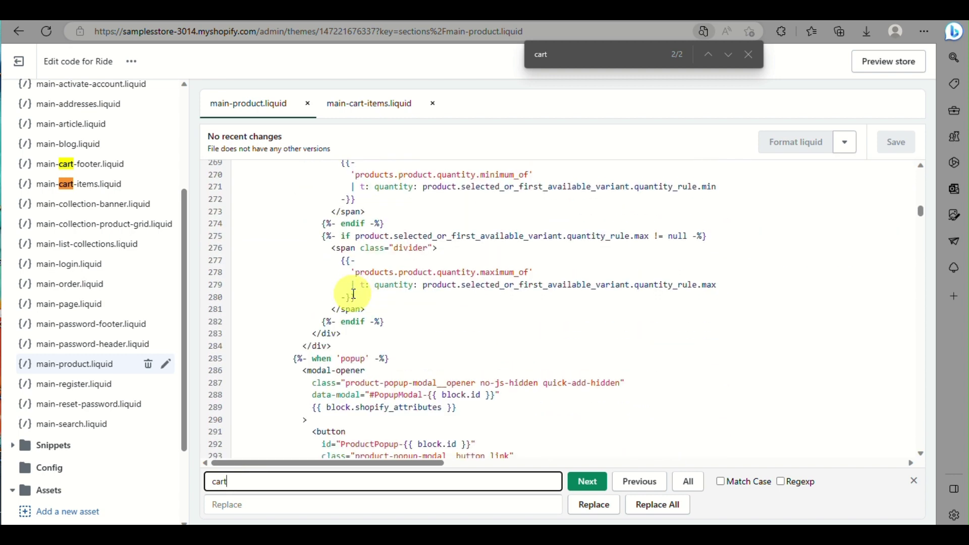
{"action": "scroll", "coordinate": [352, 294], "scroll_direction": "up", "scroll_amount": 3}
{"action": "left_click", "coordinate": [586, 480]}
{"action": "scroll", "coordinate": [459, 296], "scroll_direction": "down", "scroll_amount": 5}
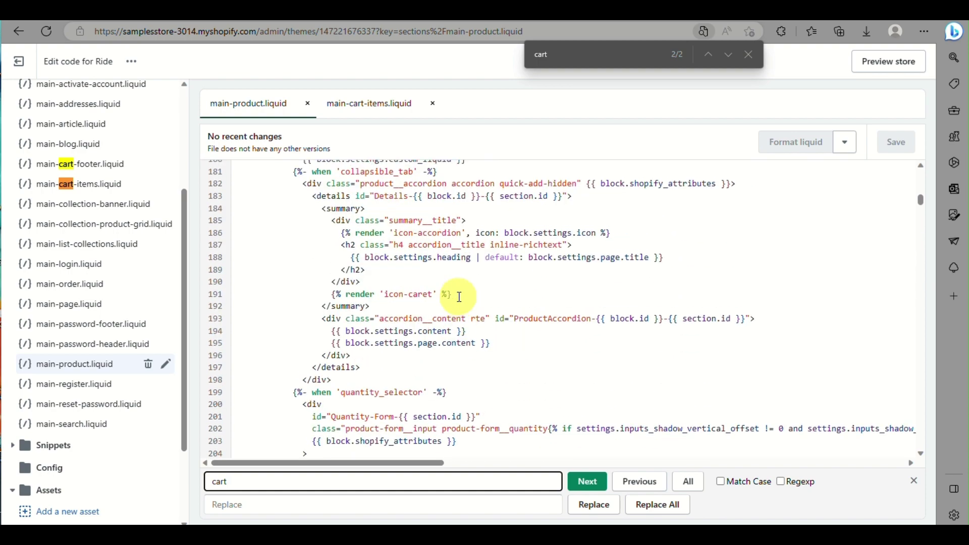
{"action": "scroll", "coordinate": [459, 295], "scroll_direction": "up", "scroll_amount": 15}
{"action": "scroll", "coordinate": [459, 296], "scroll_direction": "up", "scroll_amount": 5}
{"action": "left_click", "coordinate": [587, 481]}
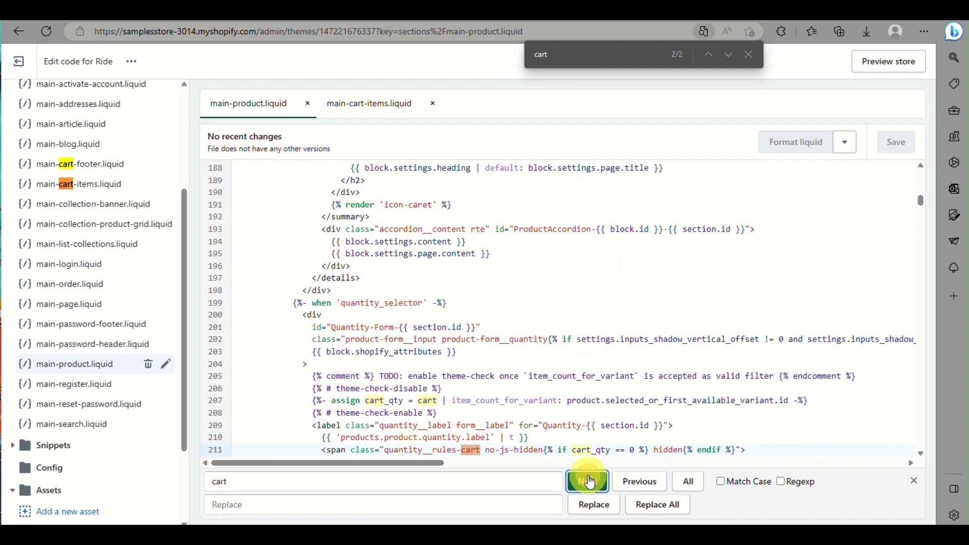
{"action": "left_click", "coordinate": [589, 481]}
{"action": "left_click", "coordinate": [588, 481]}
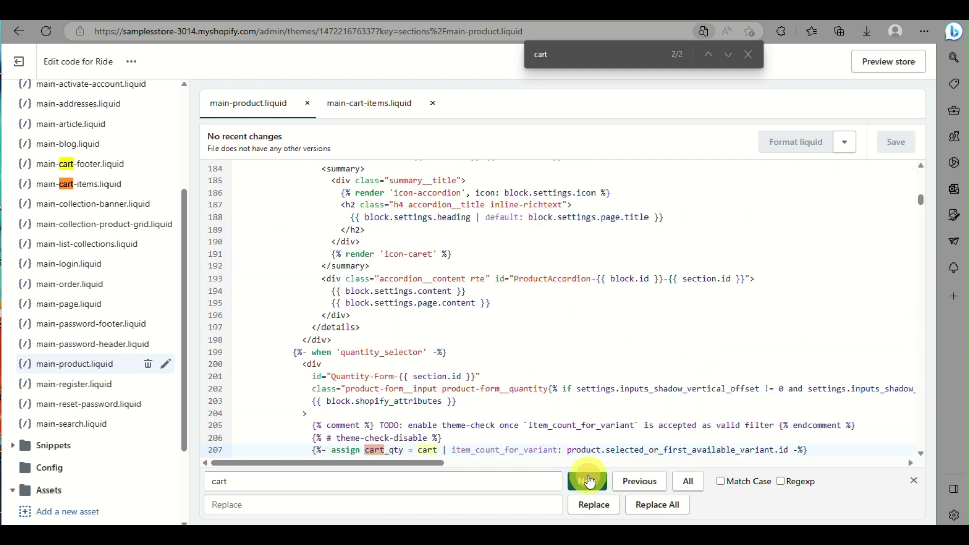
{"action": "left_click", "coordinate": [588, 481]}
{"action": "left_click", "coordinate": [589, 482]}
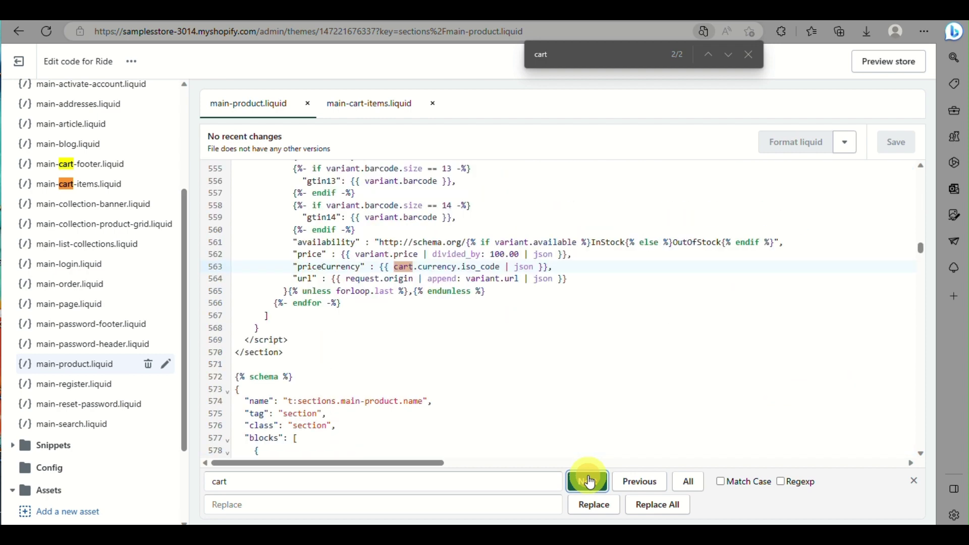
{"action": "left_click", "coordinate": [588, 482]}
{"action": "left_click", "coordinate": [589, 481]}
{"action": "left_click", "coordinate": [589, 481]}
{"action": "left_click", "coordinate": [589, 482]}
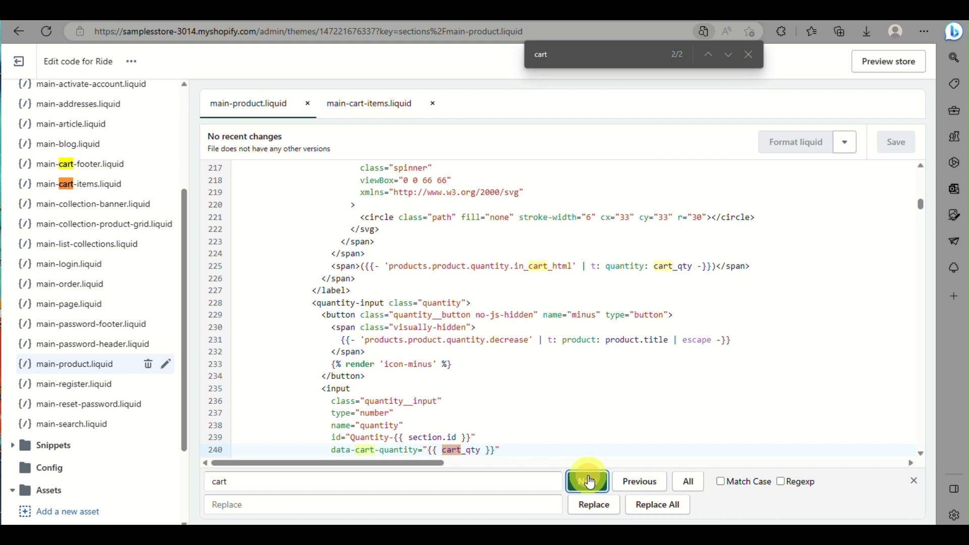
{"action": "left_click", "coordinate": [589, 482]}
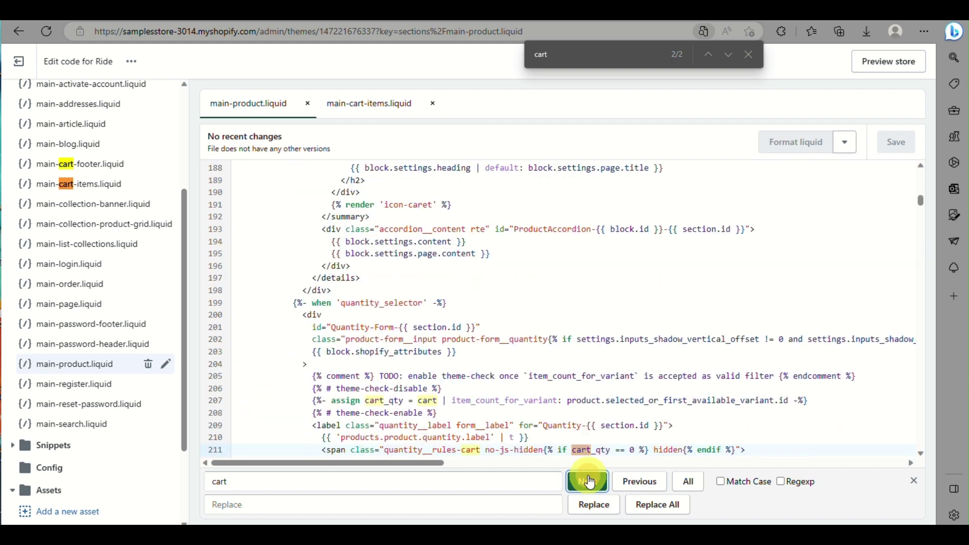
{"action": "left_click", "coordinate": [589, 481]}
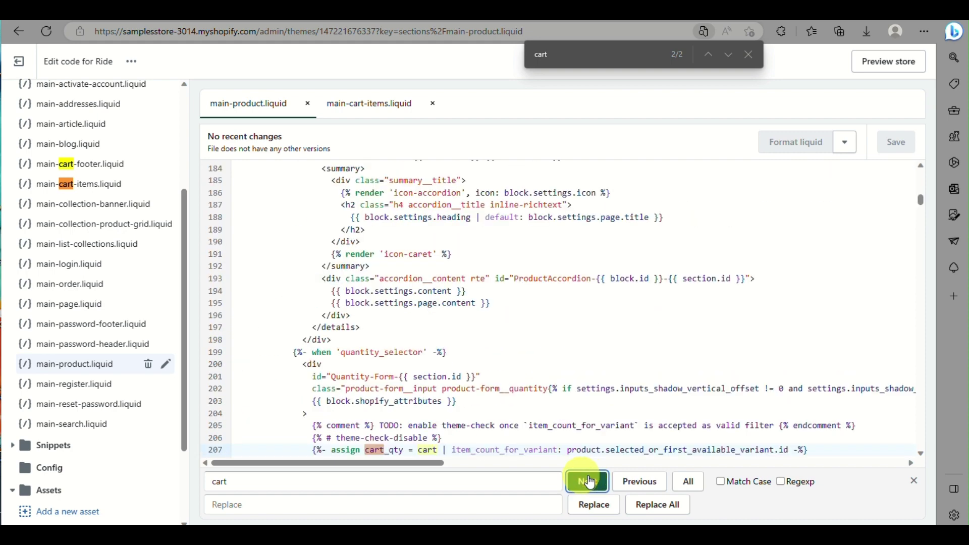
{"action": "scroll", "coordinate": [558, 356], "scroll_direction": "up", "scroll_amount": 3}
{"action": "scroll", "coordinate": [558, 357], "scroll_direction": "up", "scroll_amount": 3}
{"action": "scroll", "coordinate": [555, 357], "scroll_direction": "down", "scroll_amount": 10}
{"action": "scroll", "coordinate": [554, 359], "scroll_direction": "down", "scroll_amount": 3}
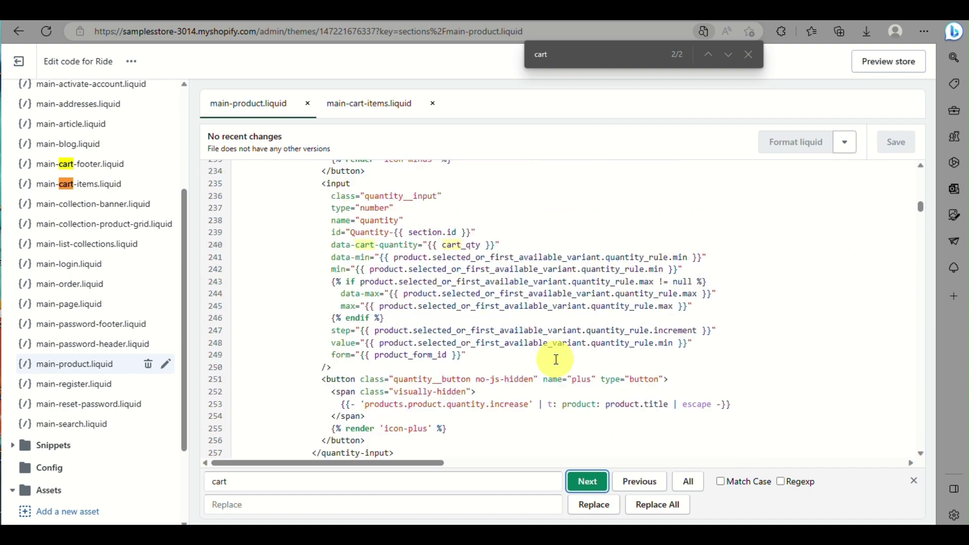
{"action": "scroll", "coordinate": [556, 360], "scroll_direction": "down", "scroll_amount": 10}
{"action": "scroll", "coordinate": [556, 359], "scroll_direction": "down", "scroll_amount": 10}
{"action": "scroll", "coordinate": [555, 360], "scroll_direction": "down", "scroll_amount": 10}
{"action": "scroll", "coordinate": [556, 359], "scroll_direction": "down", "scroll_amount": 10}
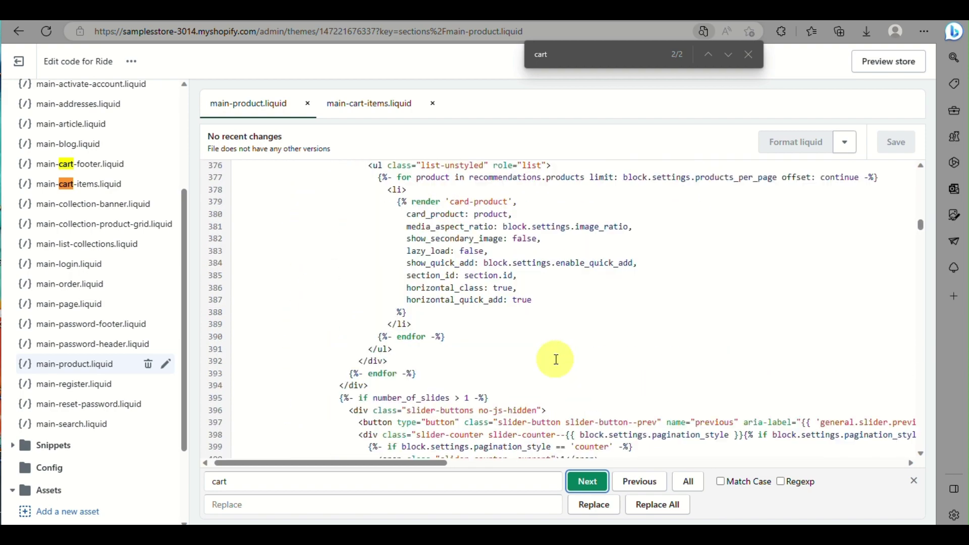
{"action": "scroll", "coordinate": [555, 359], "scroll_direction": "down", "scroll_amount": 3}
{"action": "scroll", "coordinate": [556, 359], "scroll_direction": "down", "scroll_amount": 3}
{"action": "scroll", "coordinate": [556, 360], "scroll_direction": "down", "scroll_amount": 5}
{"action": "scroll", "coordinate": [556, 359], "scroll_direction": "down", "scroll_amount": 7}
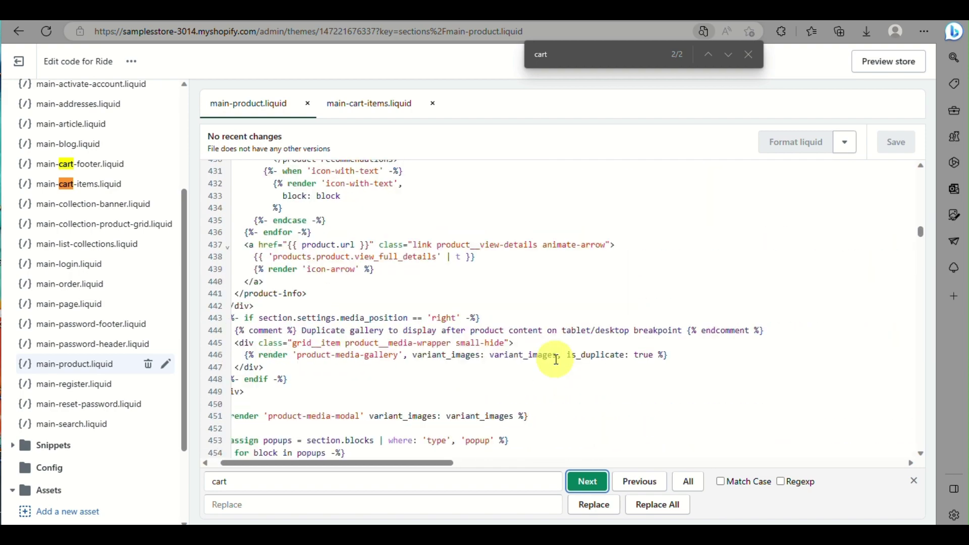
{"action": "scroll", "coordinate": [556, 360], "scroll_direction": "down", "scroll_amount": 2}
{"action": "scroll", "coordinate": [540, 357], "scroll_direction": "down", "scroll_amount": 3}
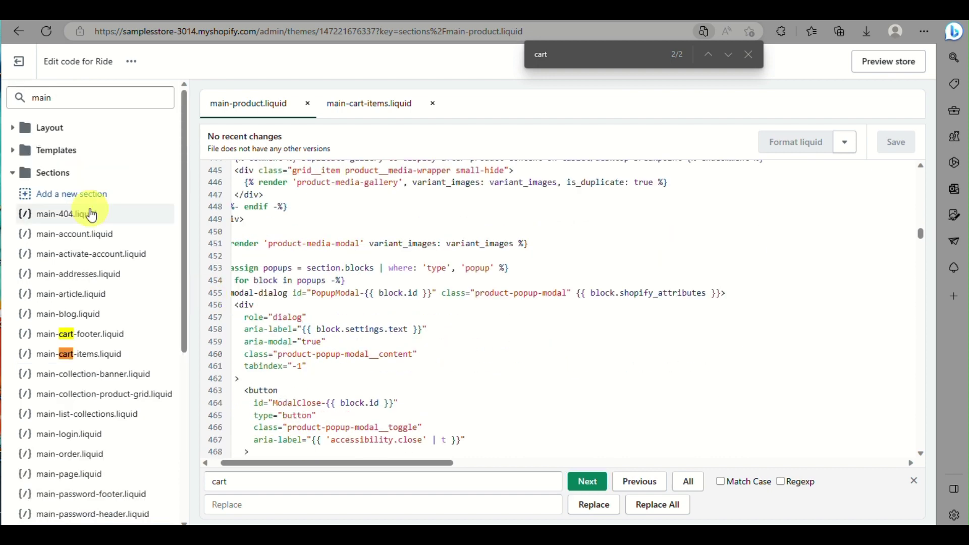
Step: Reopen the Ride theme's code editor from Themes and filter its files by 'head'
{"action": "double_click", "coordinate": [84, 93]}
{"action": "type", "text": "header"}
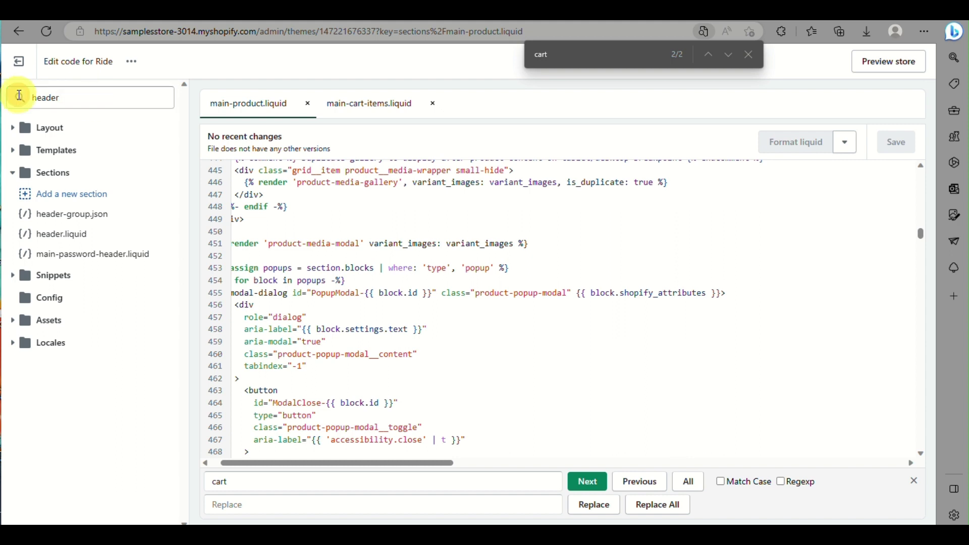
{"action": "left_click", "coordinate": [19, 38]}
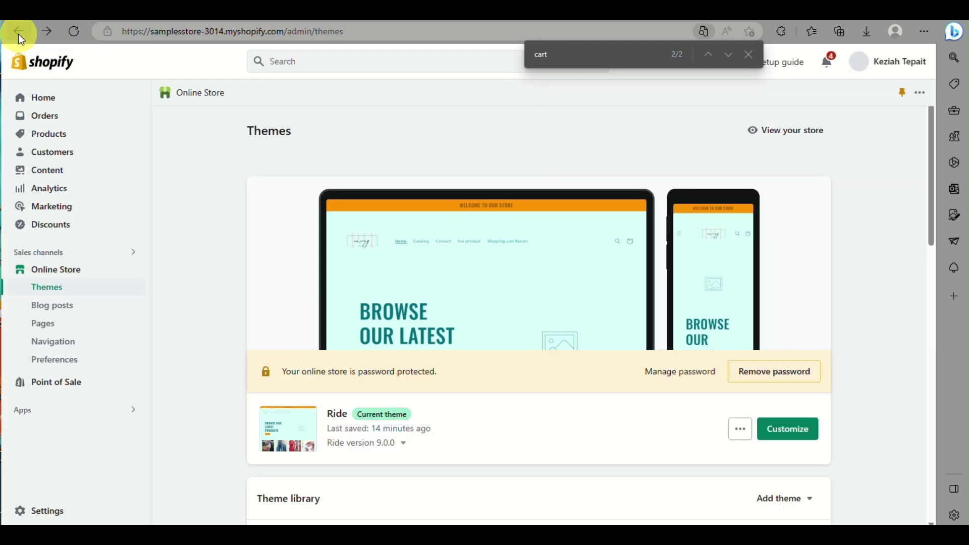
{"action": "left_click", "coordinate": [740, 429]}
{"action": "left_click", "coordinate": [667, 379]}
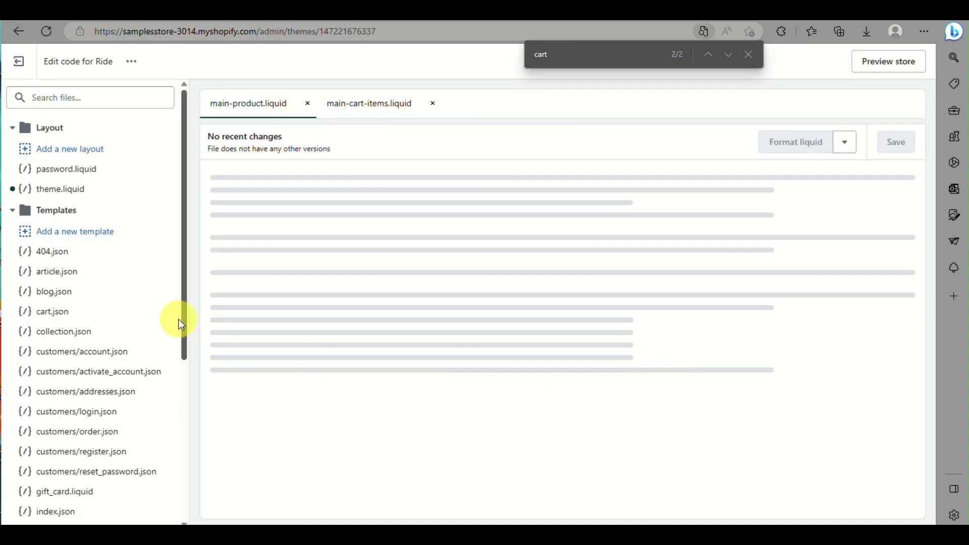
{"action": "left_click", "coordinate": [109, 99]}
{"action": "type", "text": "head"}
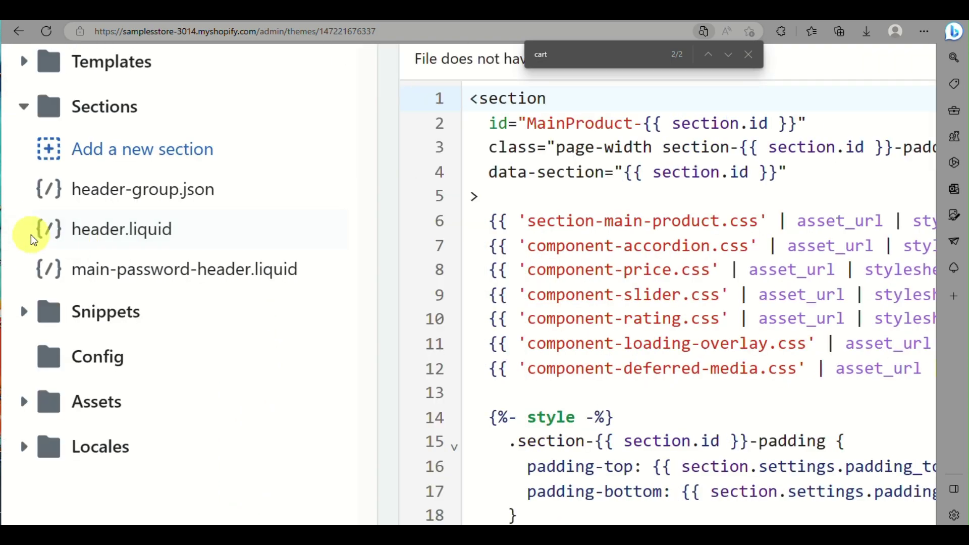
Step: Open header.liquid and step through 'cart' matches to the cart-icon-bubble link on line 722
{"action": "left_click", "coordinate": [108, 241]}
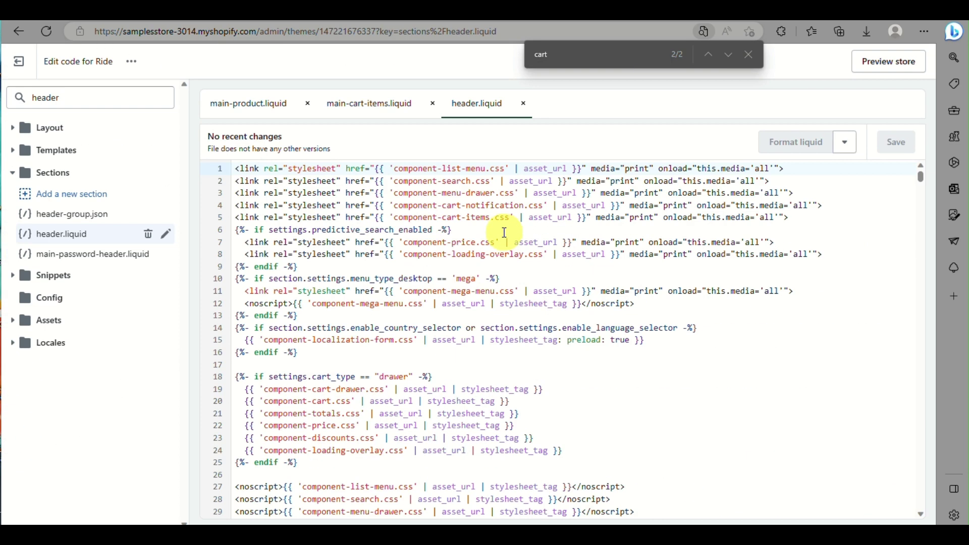
{"action": "scroll", "coordinate": [477, 375], "scroll_direction": "down", "scroll_amount": 1}
{"action": "scroll", "coordinate": [477, 375], "scroll_direction": "down", "scroll_amount": 3}
{"action": "left_click", "coordinate": [467, 436]}
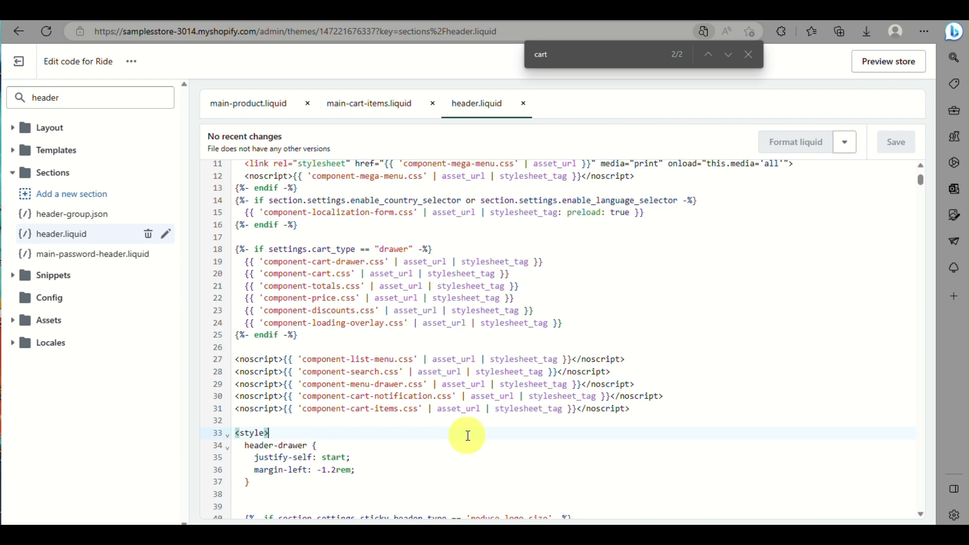
{"action": "key", "text": "ctrl+f"}
{"action": "key", "text": "Return"}
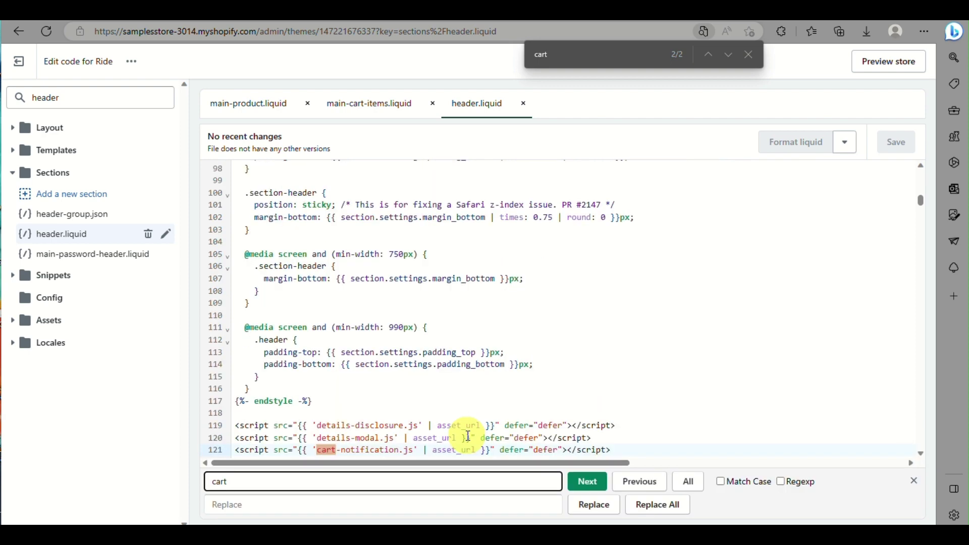
{"action": "left_click", "coordinate": [585, 482]}
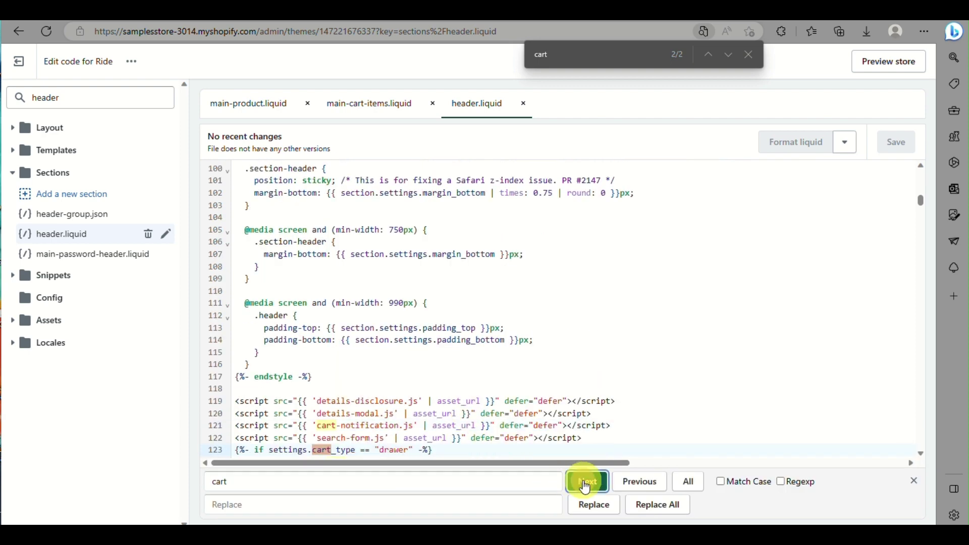
{"action": "left_click", "coordinate": [586, 484]}
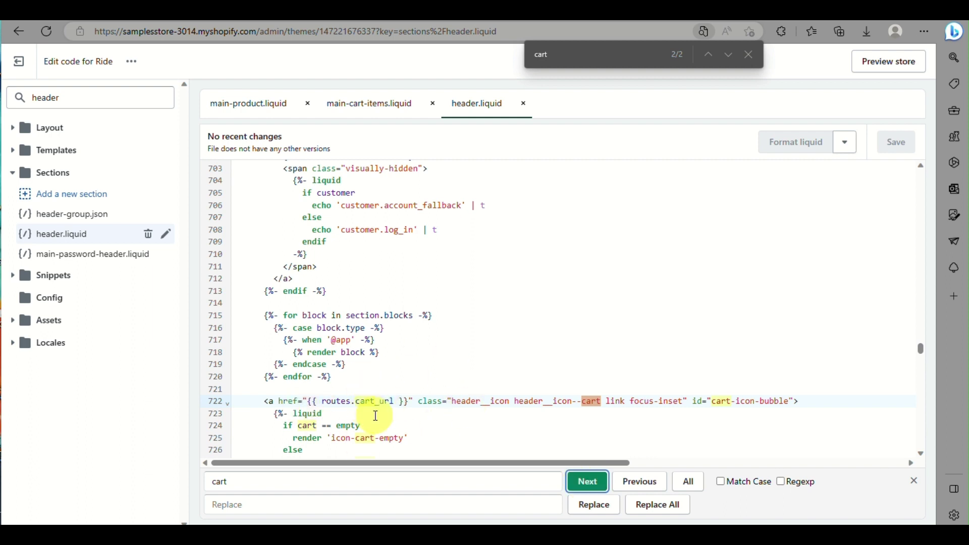
{"action": "scroll", "coordinate": [525, 406], "scroll_direction": "up", "scroll_amount": 3}
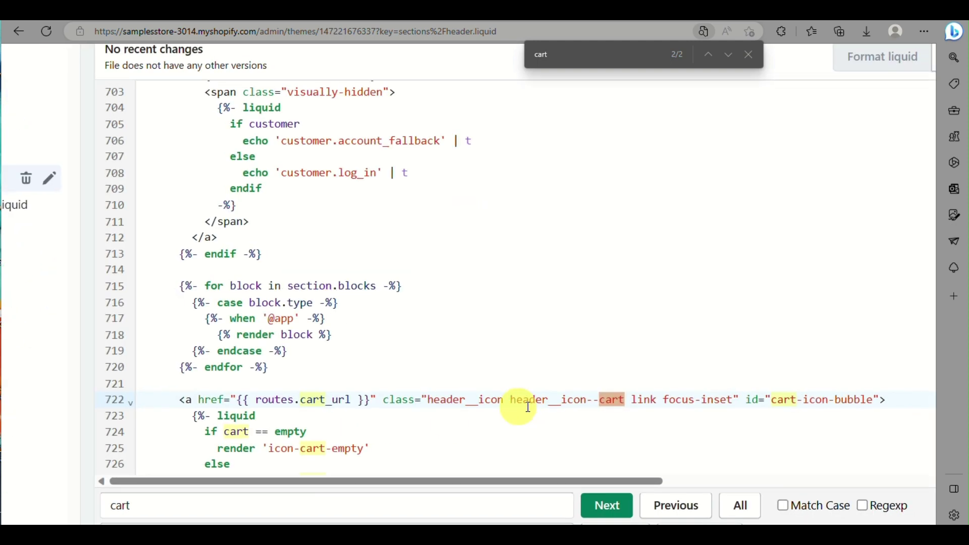
Step: Delete the routes.cart_url link on line 722, then reload the storefront
{"action": "left_click_drag", "start_coordinate": [182, 400], "coordinate": [900, 399]}
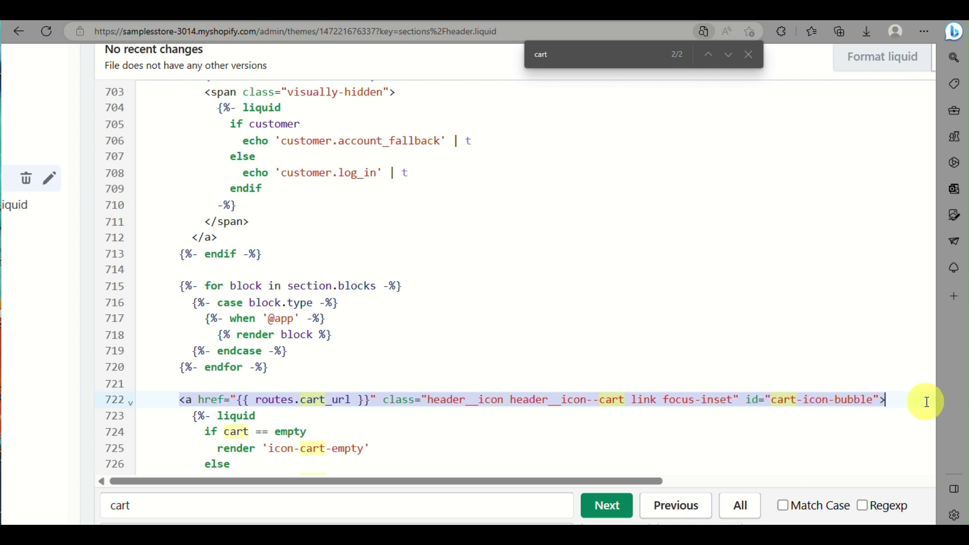
{"action": "key", "text": "Delete"}
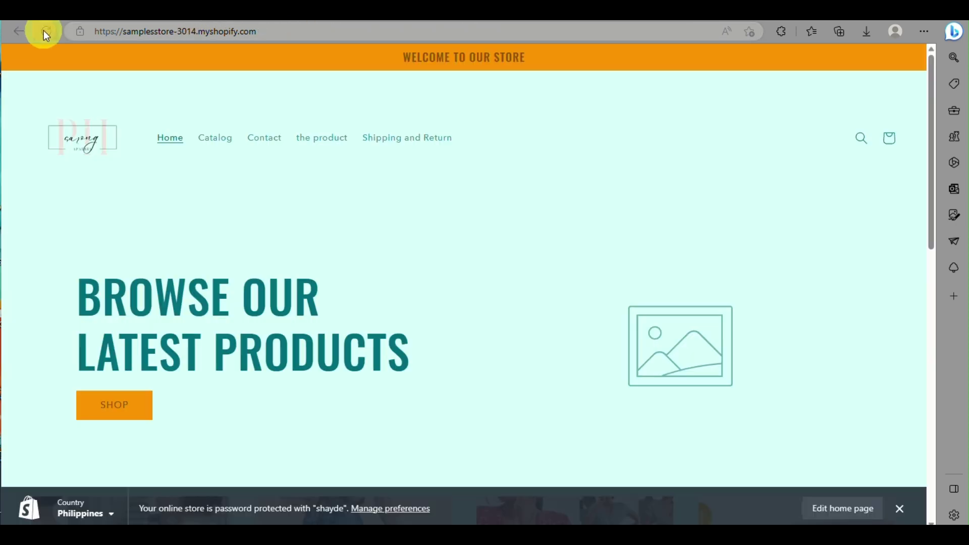
{"action": "left_click", "coordinate": [43, 30]}
Step: Confirm the live storefront header has no cart icon, then head back to the admin
{"action": "left_click", "coordinate": [897, 139]}
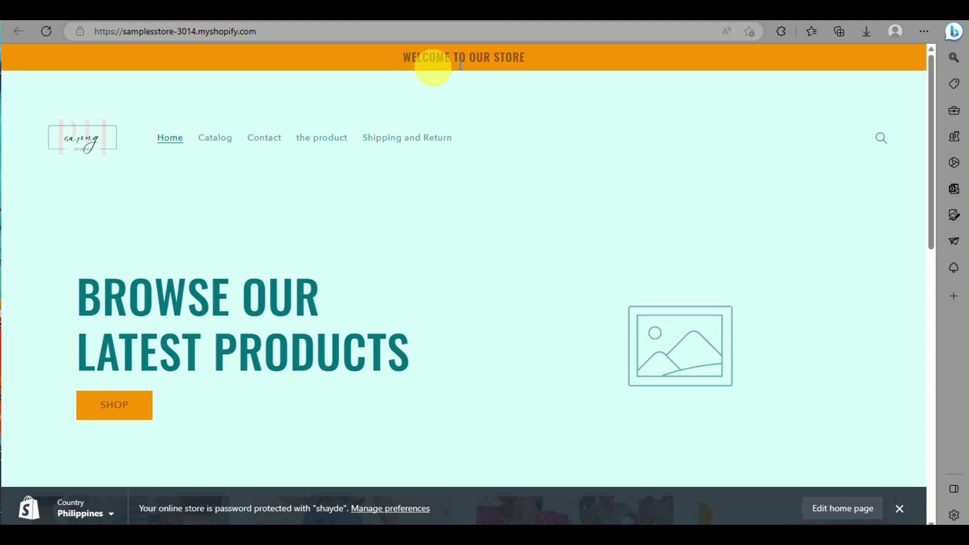
{"action": "left_click", "coordinate": [886, 140]}
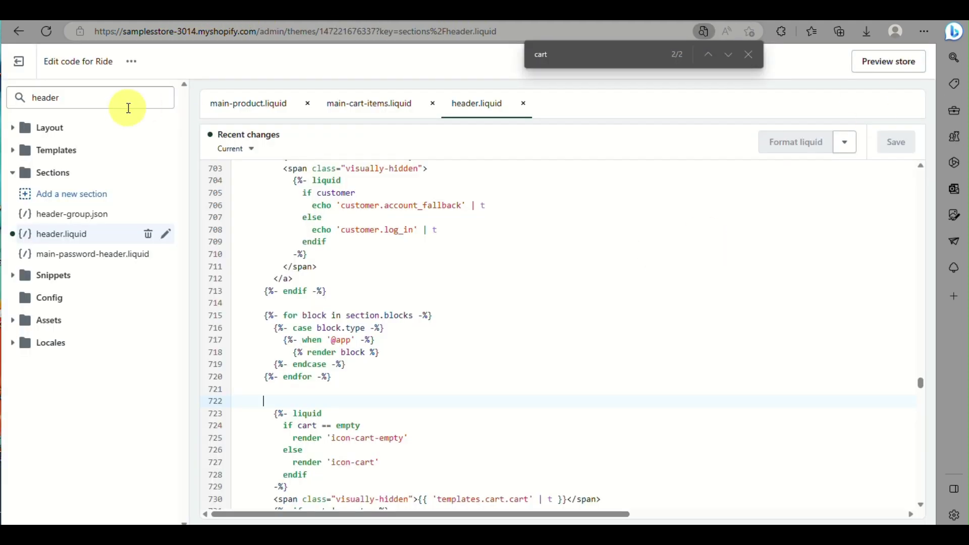
{"action": "left_click", "coordinate": [19, 71]}
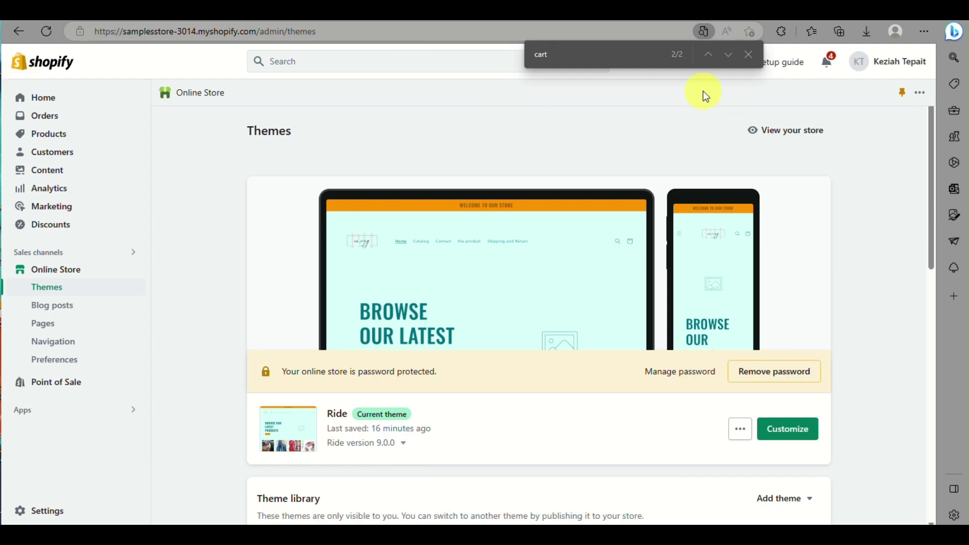